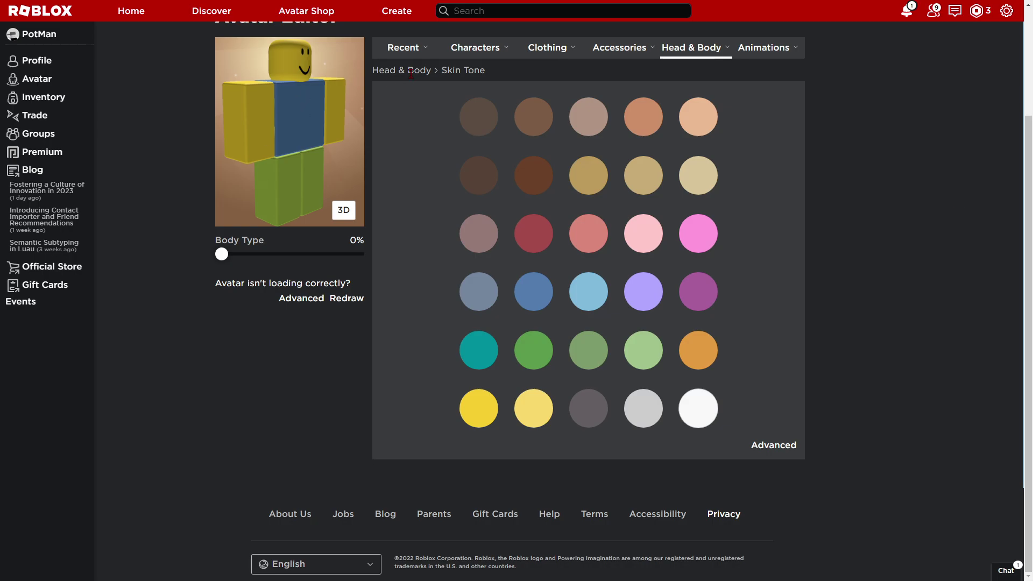
- Equip the Tin Pot from the head accessories on the avatar
scroll(255, 127, up, 3)
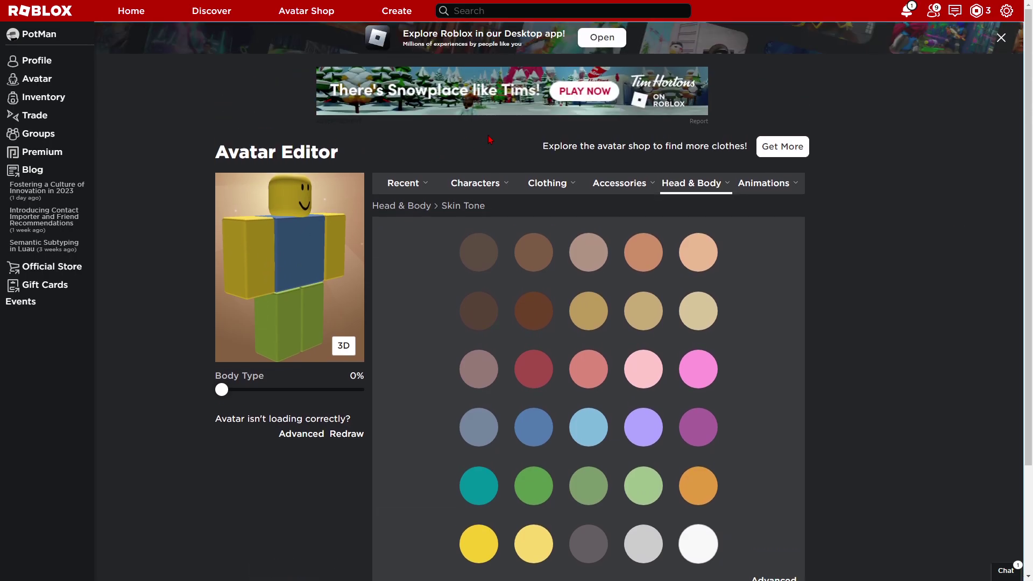
mouse_move(597, 184)
mouse_move(635, 189)
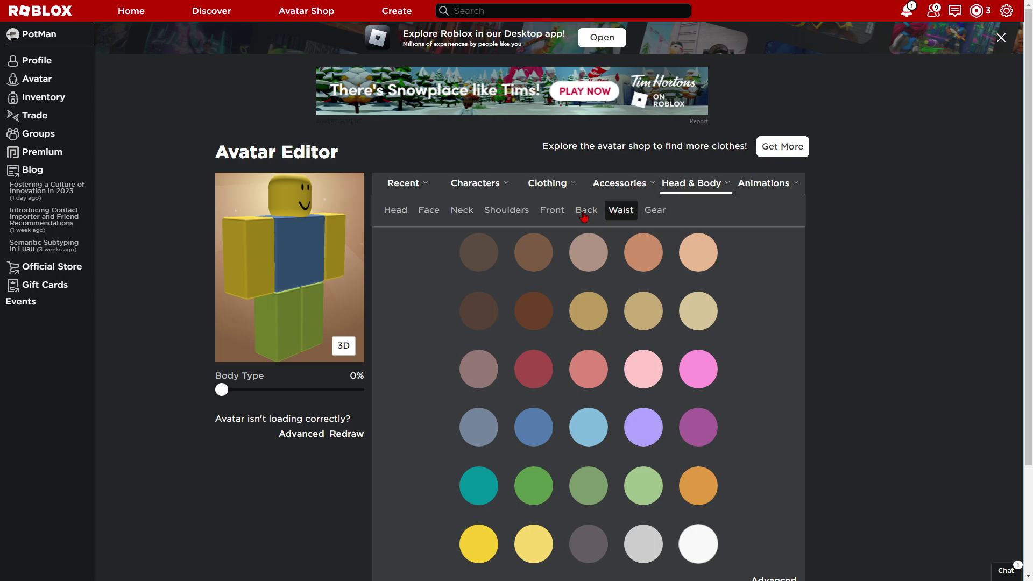
click(400, 207)
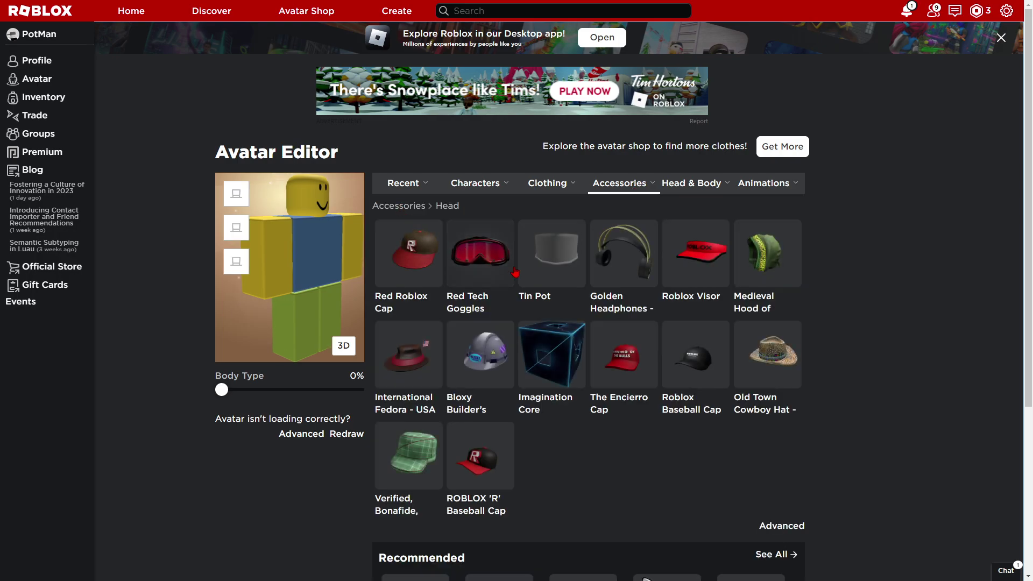
click(557, 259)
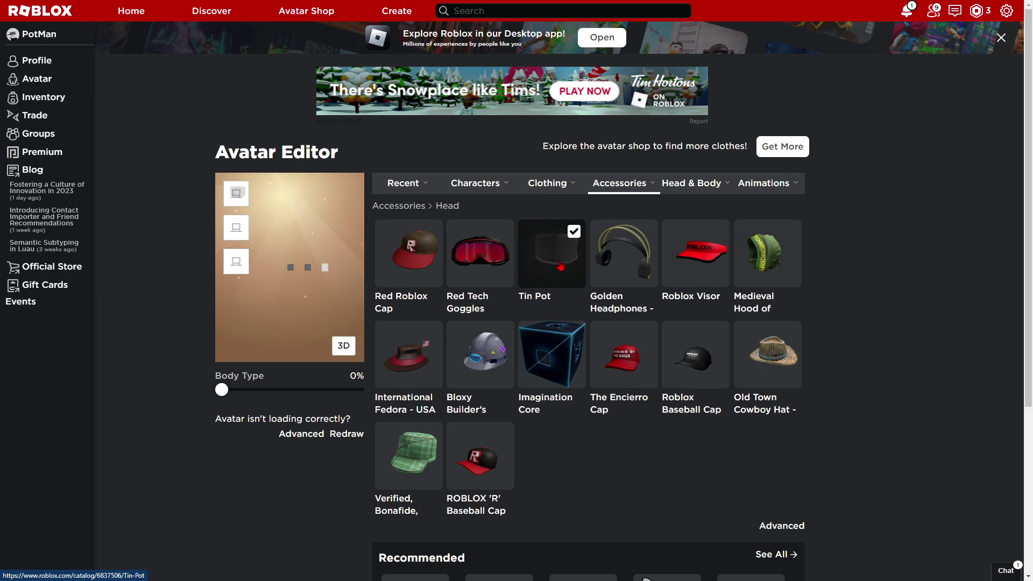
- Look up the price and details of the Tin Pot on its catalog page
click(549, 302)
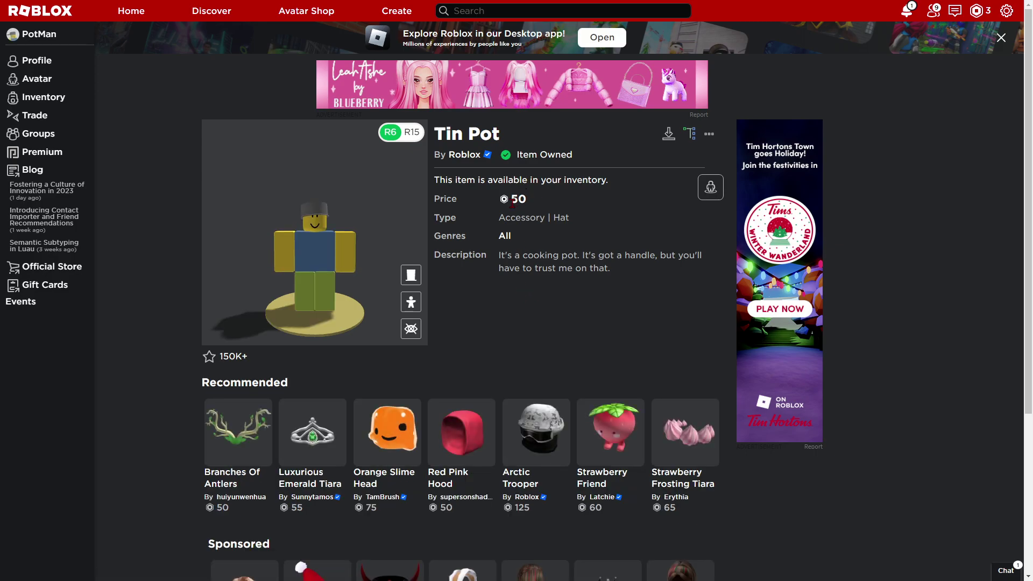
drag(511, 198, 541, 202)
scroll(540, 202, down, 4)
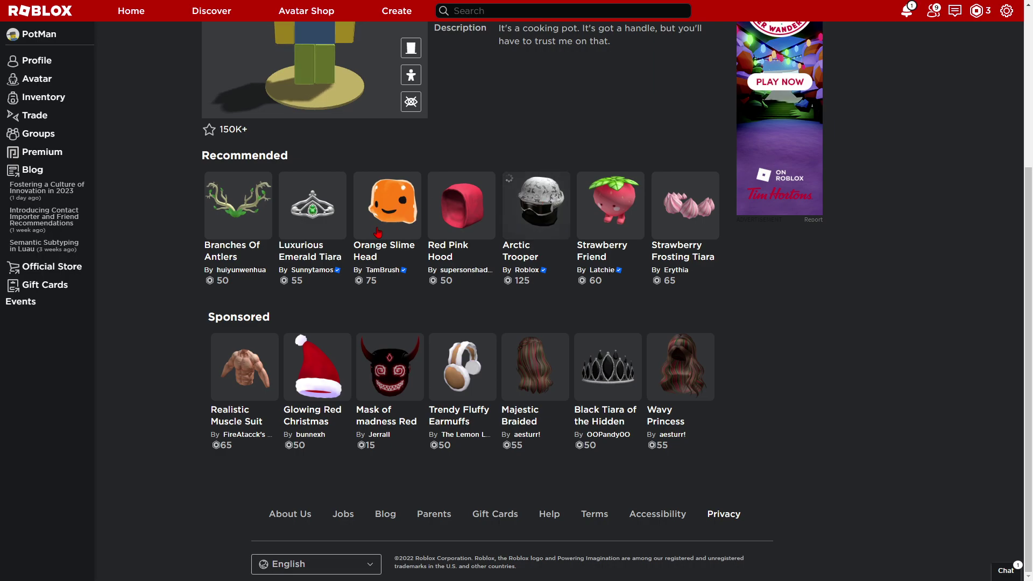
scroll(541, 203, up, 4)
scroll(287, 218, up, 5)
- Try several skin tones on the avatar and set the whole body to white
scroll(287, 217, down, 5)
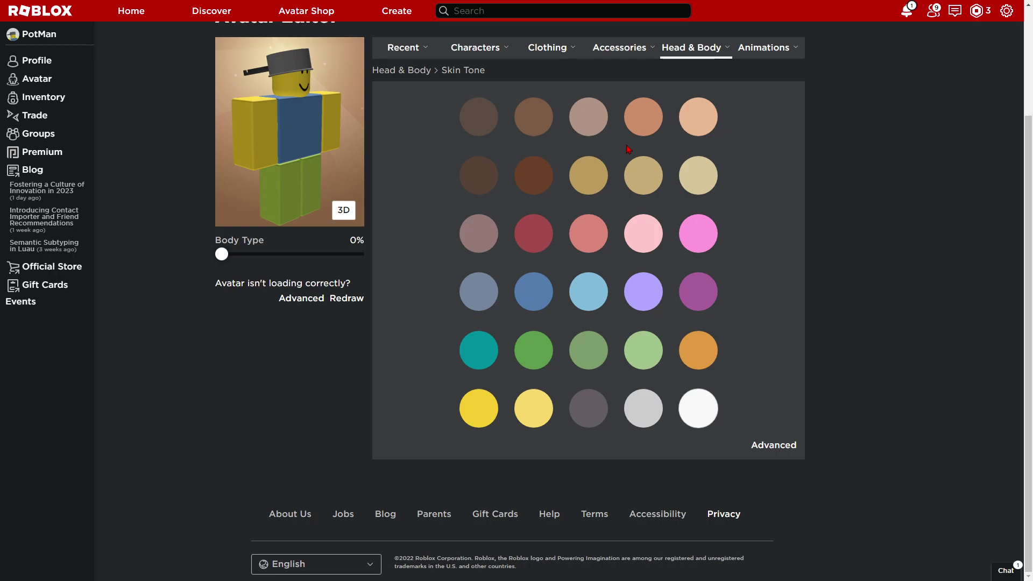
click(699, 123)
click(473, 124)
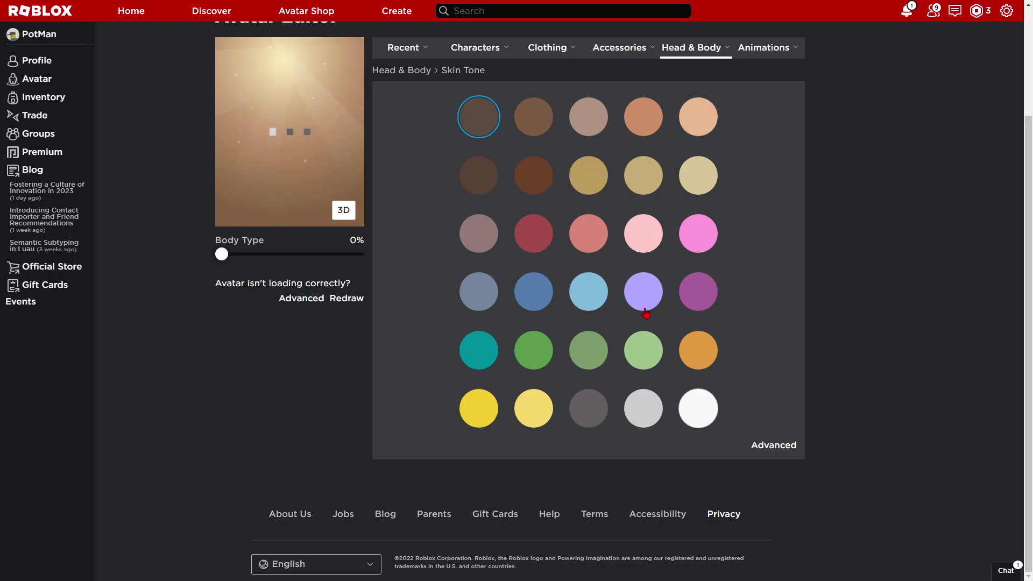
click(687, 350)
click(571, 413)
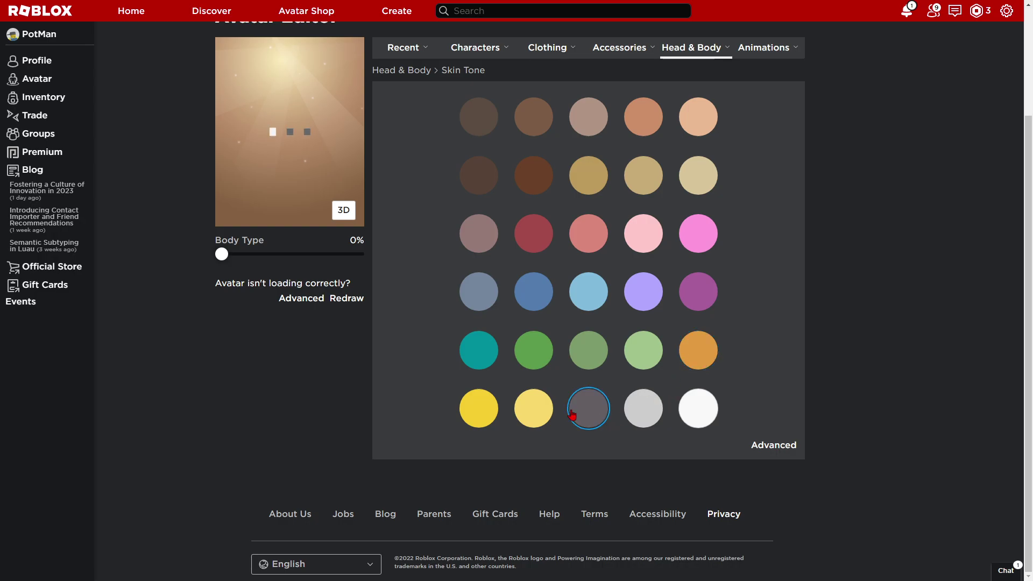
click(703, 415)
click(755, 445)
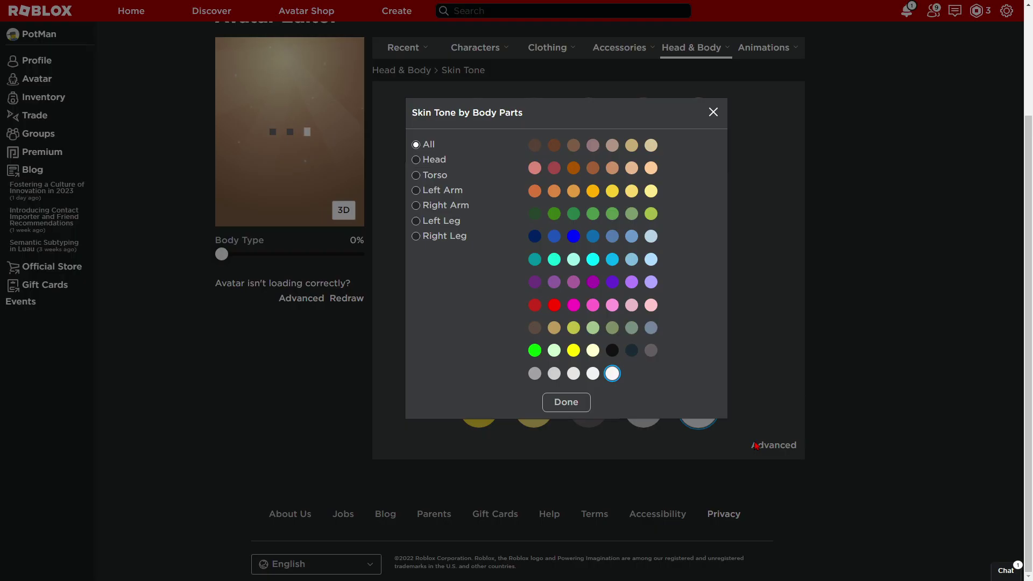
click(438, 178)
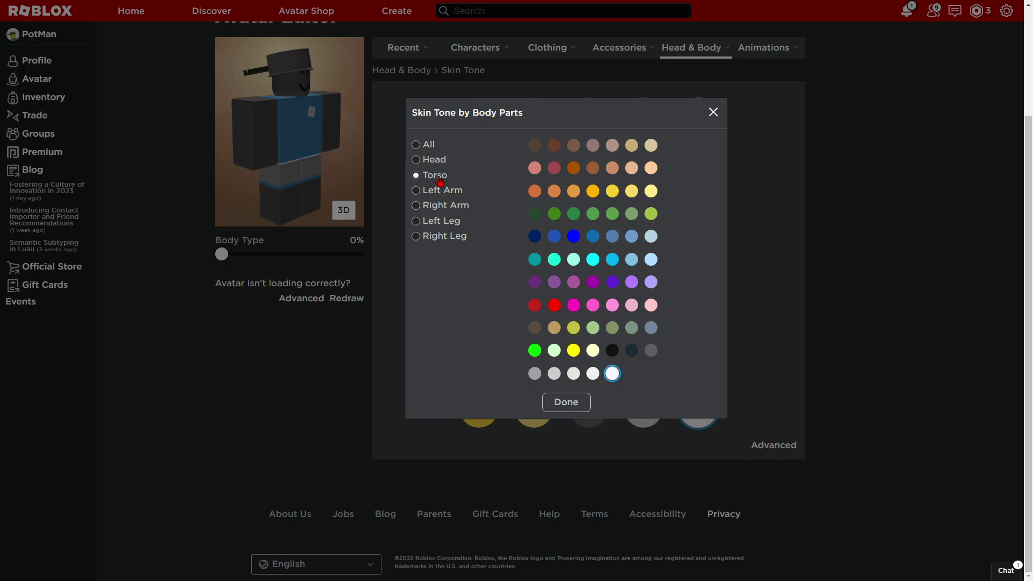
click(718, 114)
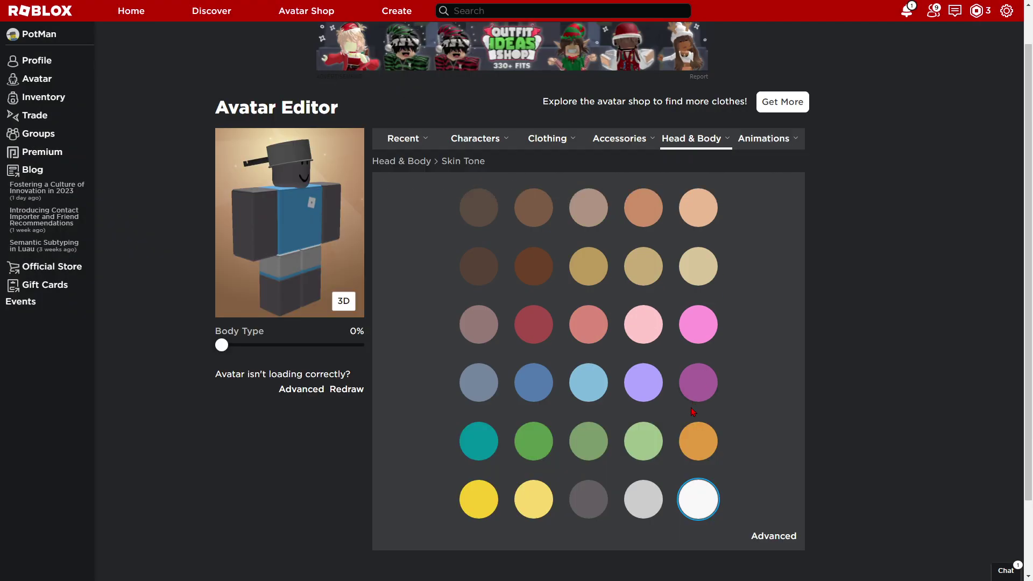
- Set only the torso's skin tone to dark grey in the skin tone settings by body part
click(770, 536)
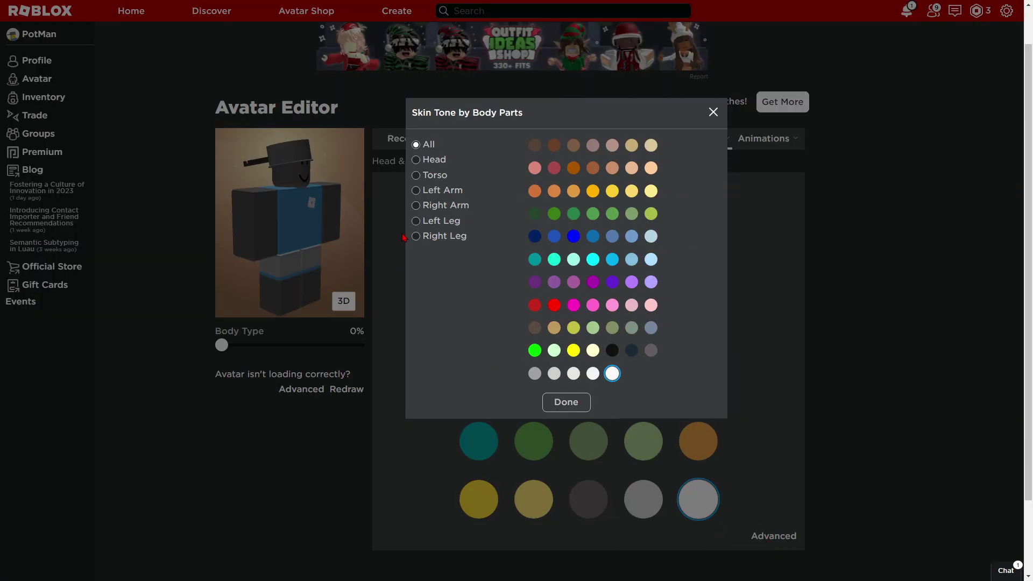
click(430, 180)
click(650, 353)
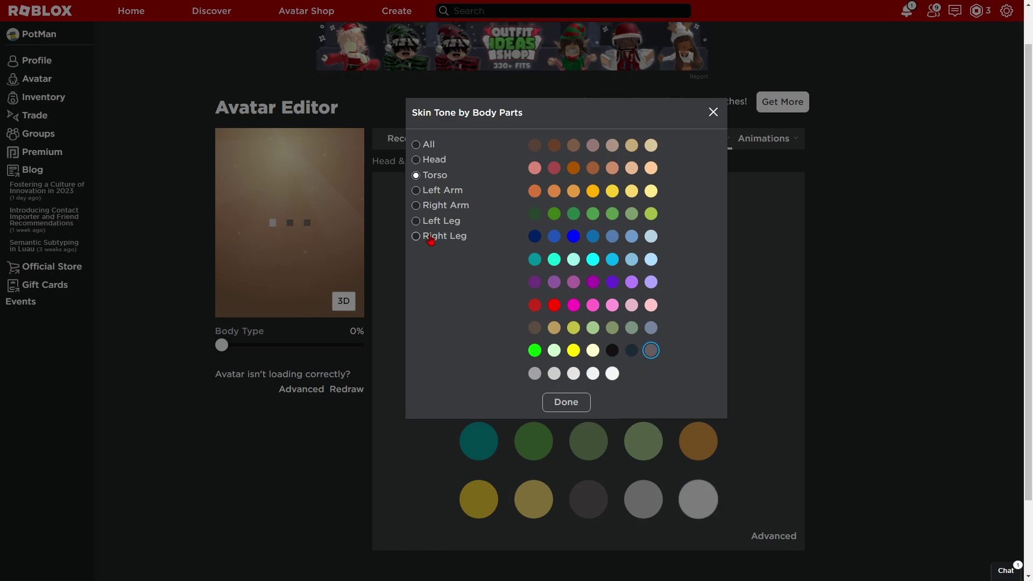
- Set the skin tone of the left leg and the right leg to black and finish the body part colouring
click(417, 221)
click(613, 350)
click(445, 237)
click(613, 350)
click(566, 402)
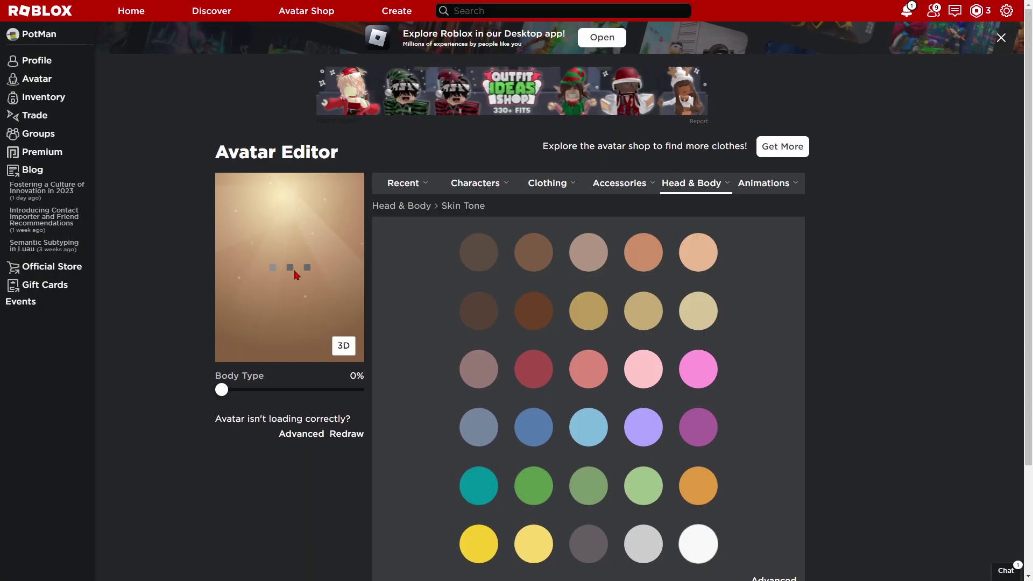
- Equip the ":]" face from the avatar's classic faces
mouse_move(610, 190)
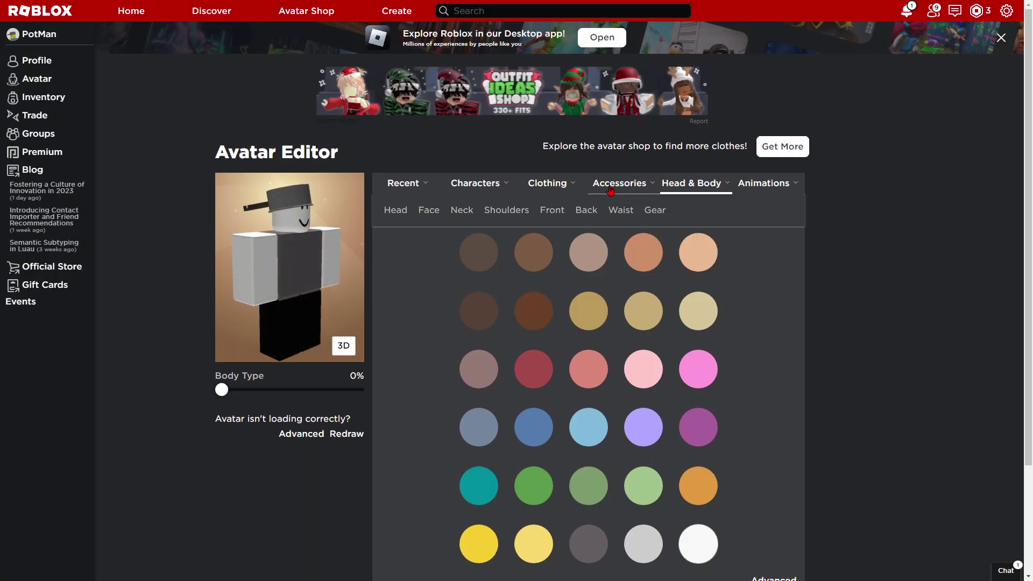
mouse_move(708, 204)
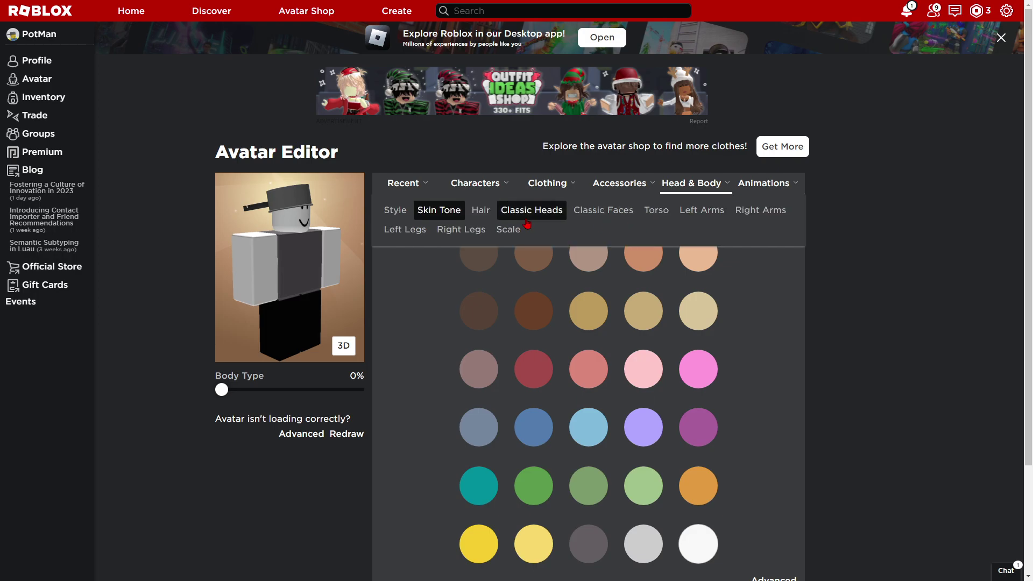
click(607, 213)
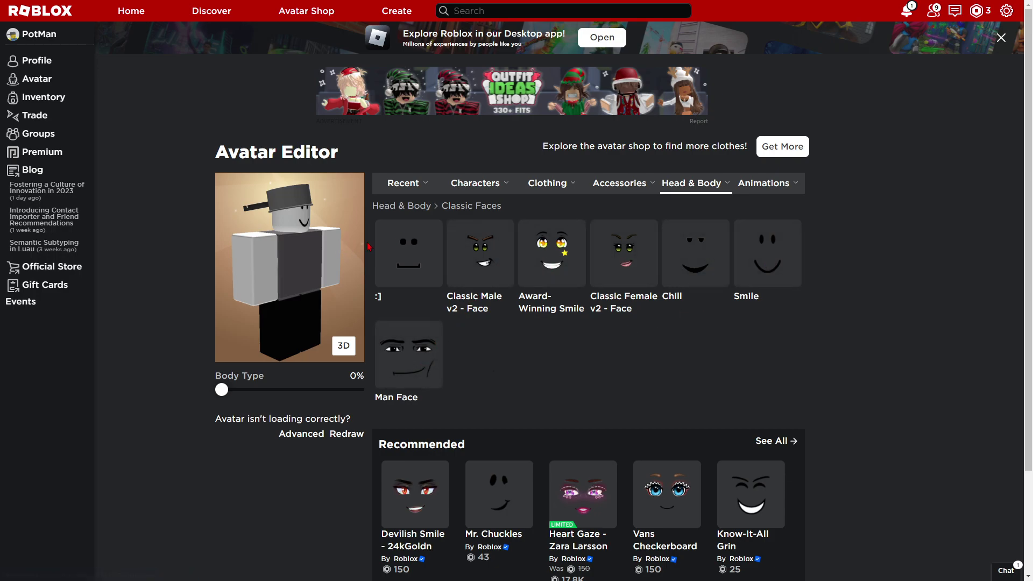
click(414, 257)
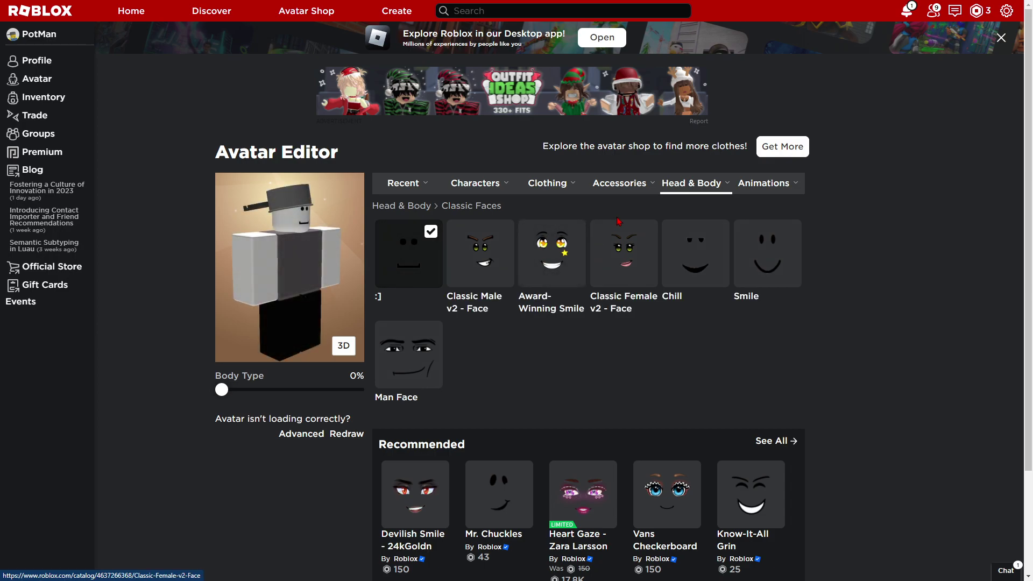
- Equip the "Sub To TinPotOfficial" classic pants on the avatar
mouse_move(698, 197)
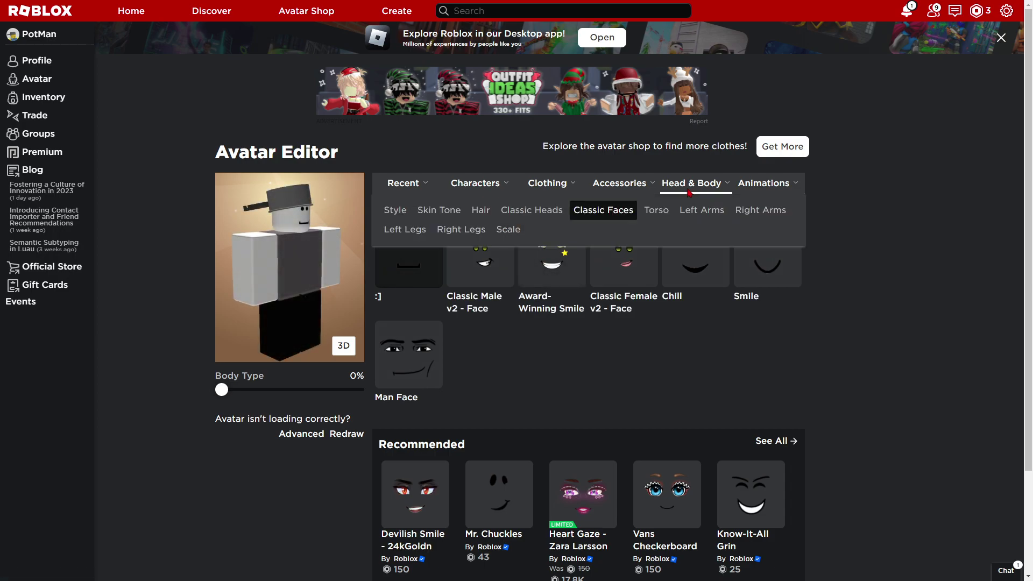
mouse_move(547, 183)
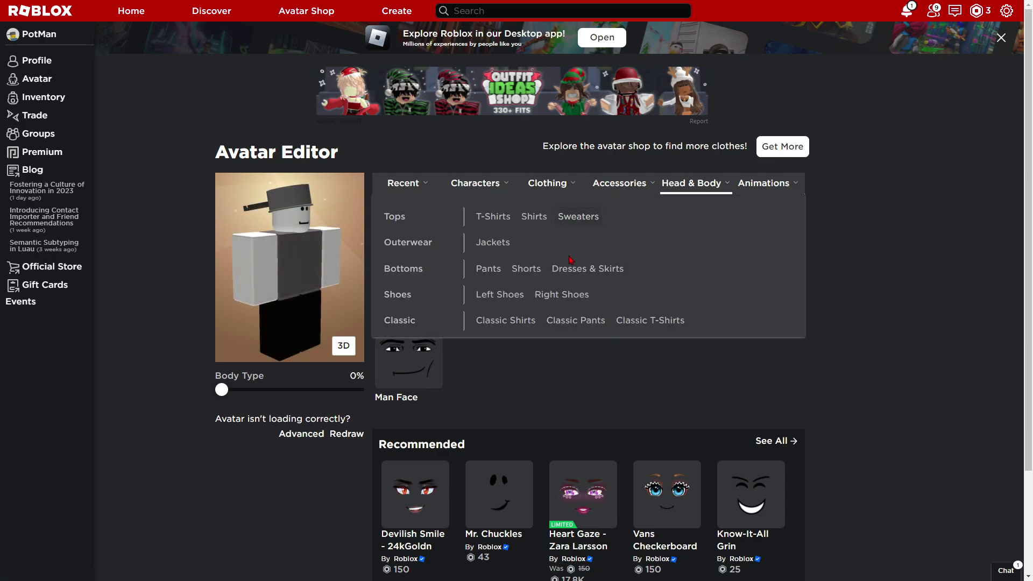
click(574, 321)
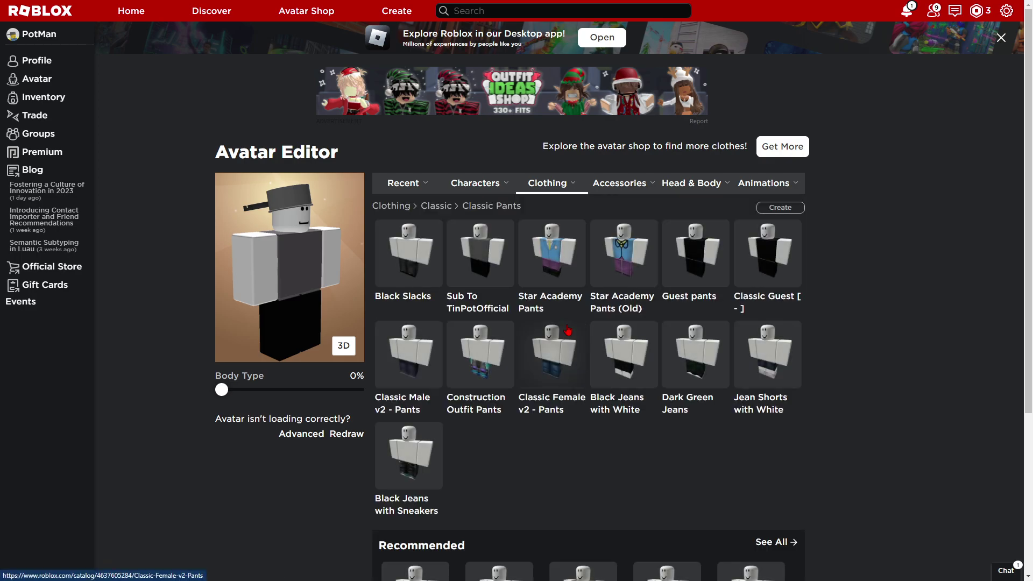
click(480, 245)
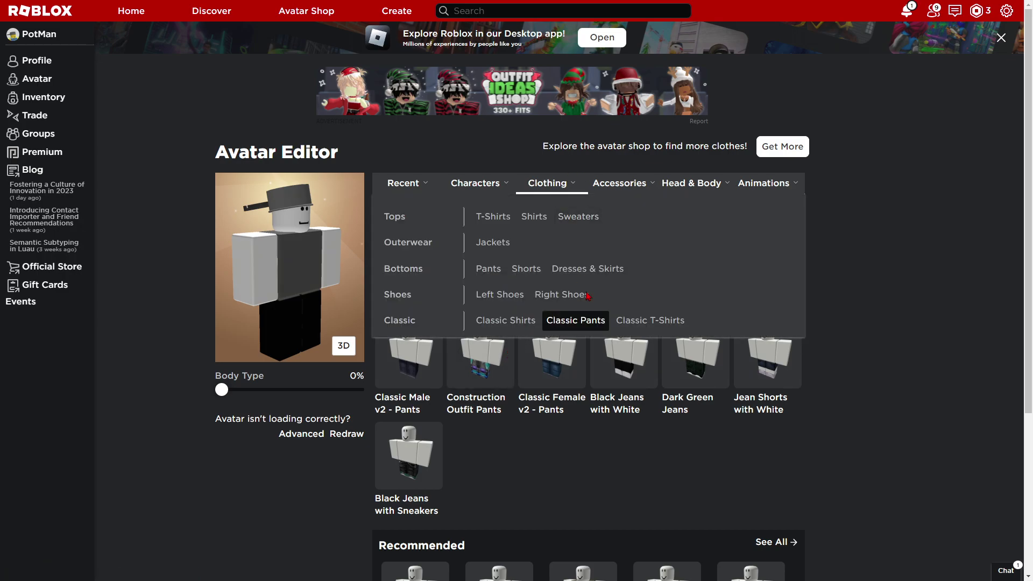
- Equip the "give me money" classic T-shirt on the avatar
mouse_move(570, 208)
click(649, 320)
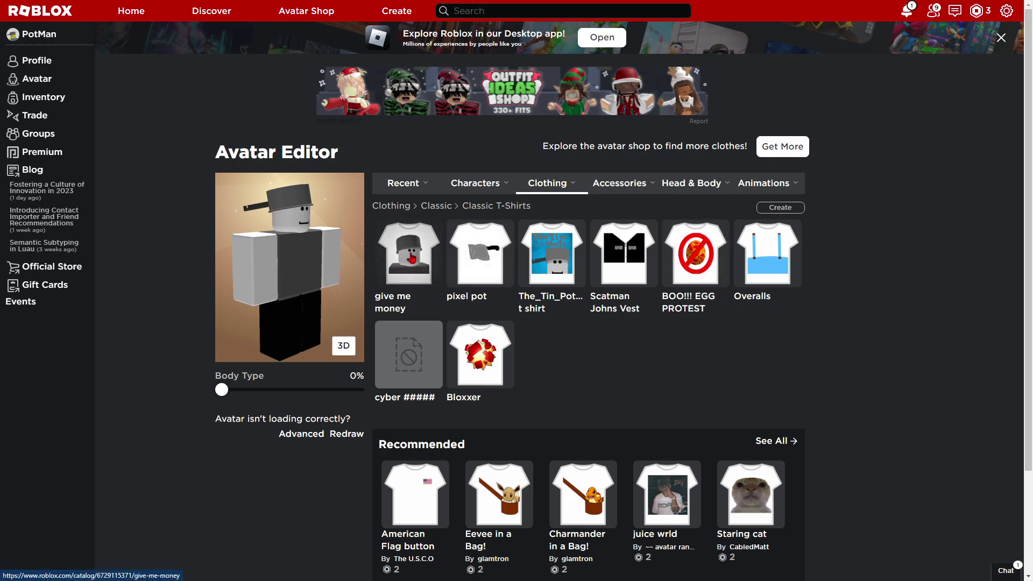
click(411, 258)
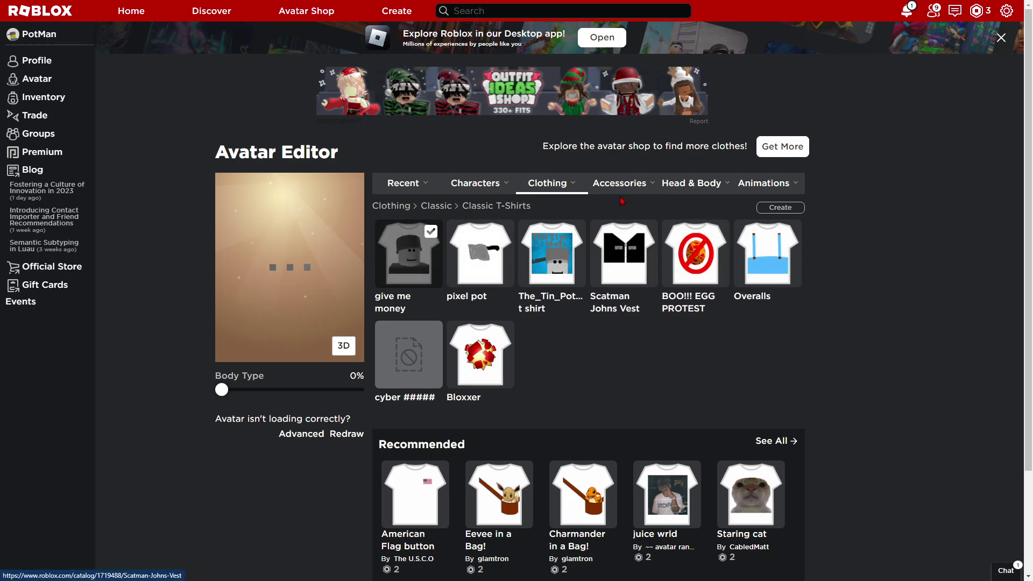
- Try the Stylish Aviators face accessory on the avatar and take it off again
mouse_move(645, 199)
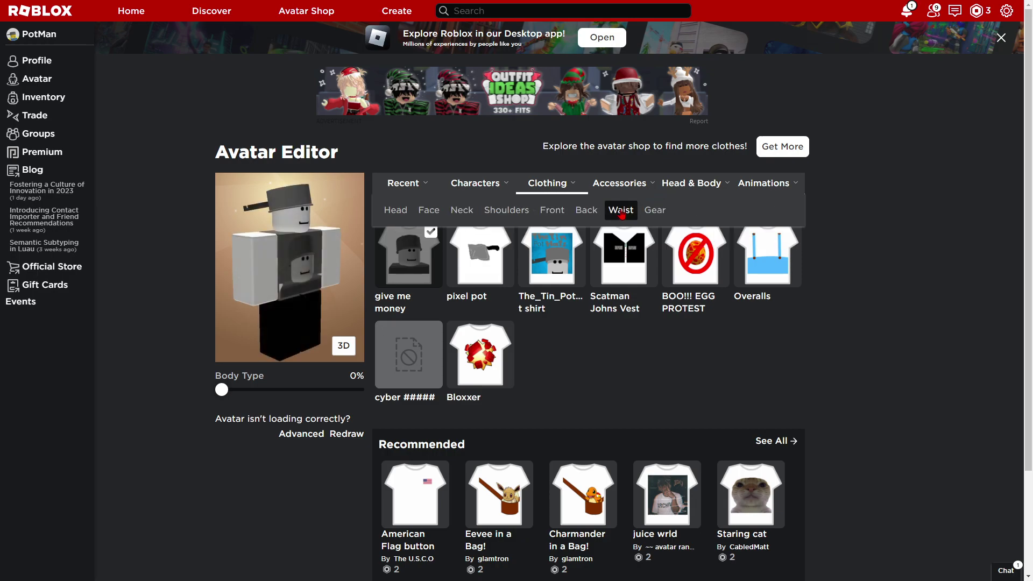
click(429, 210)
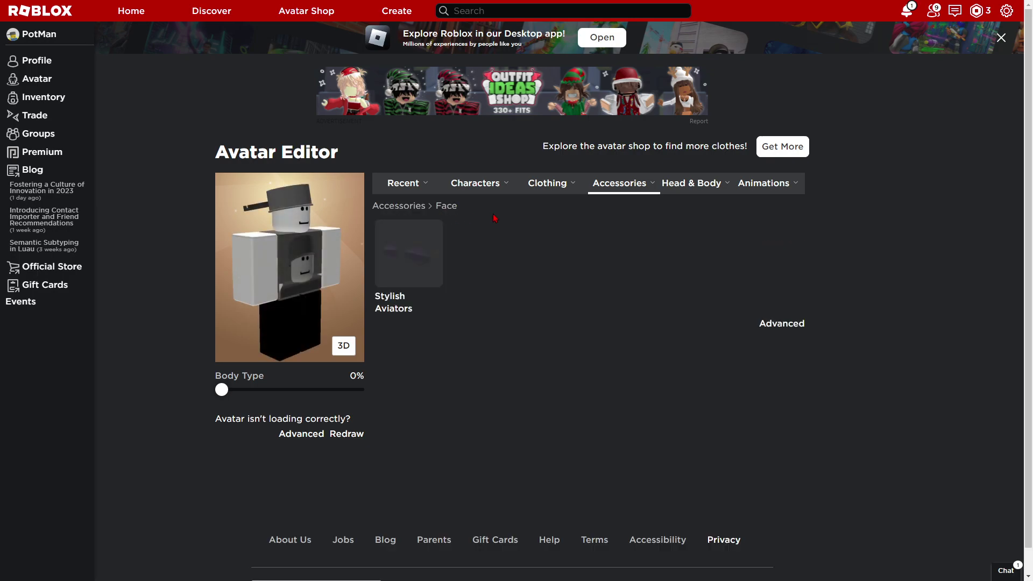
click(396, 288)
mouse_move(694, 186)
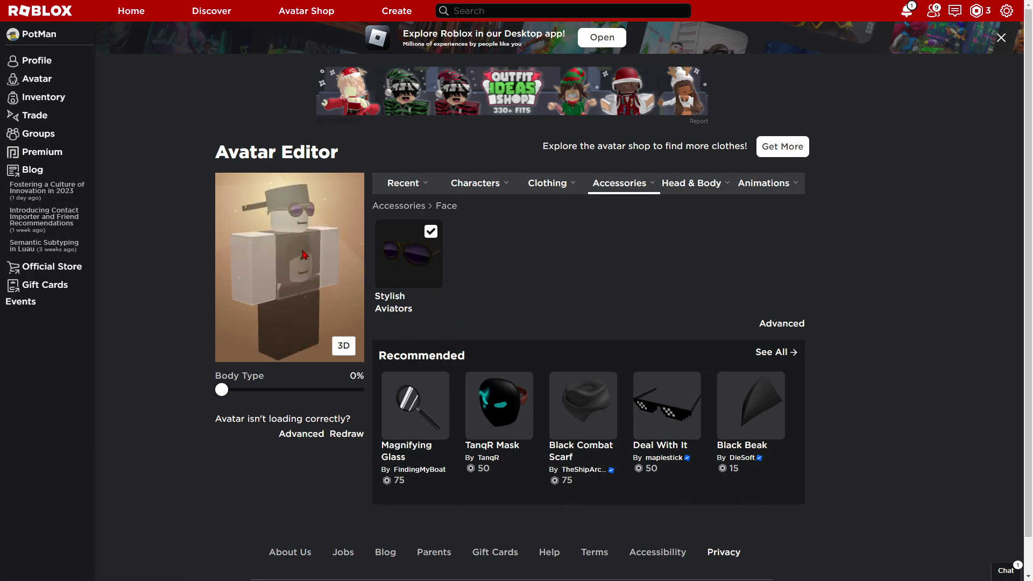
click(388, 251)
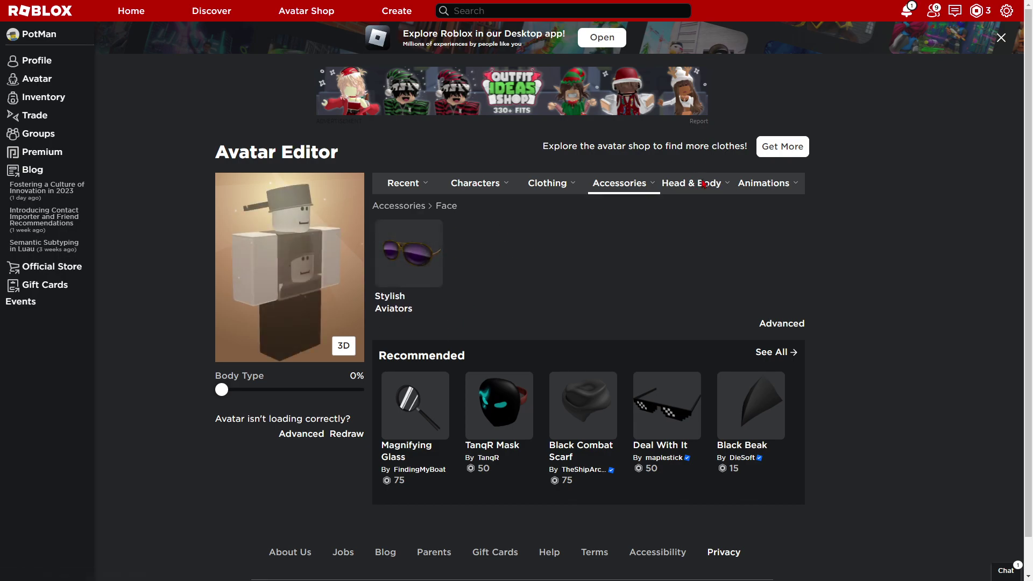
- Review the torso, left leg and right leg entries in the skin tone settings by body part
mouse_move(691, 184)
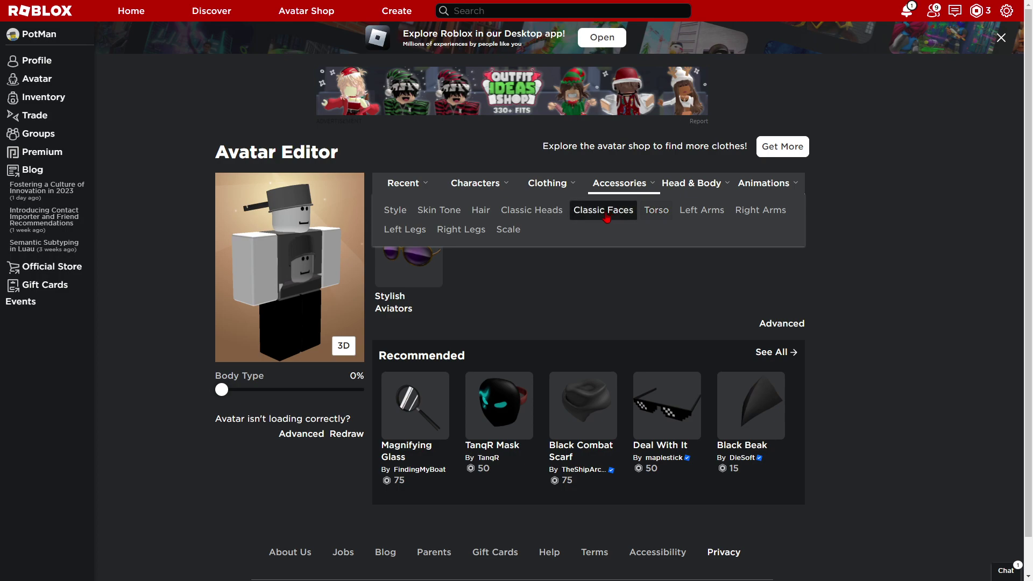
click(439, 210)
scroll(740, 345, down, 3)
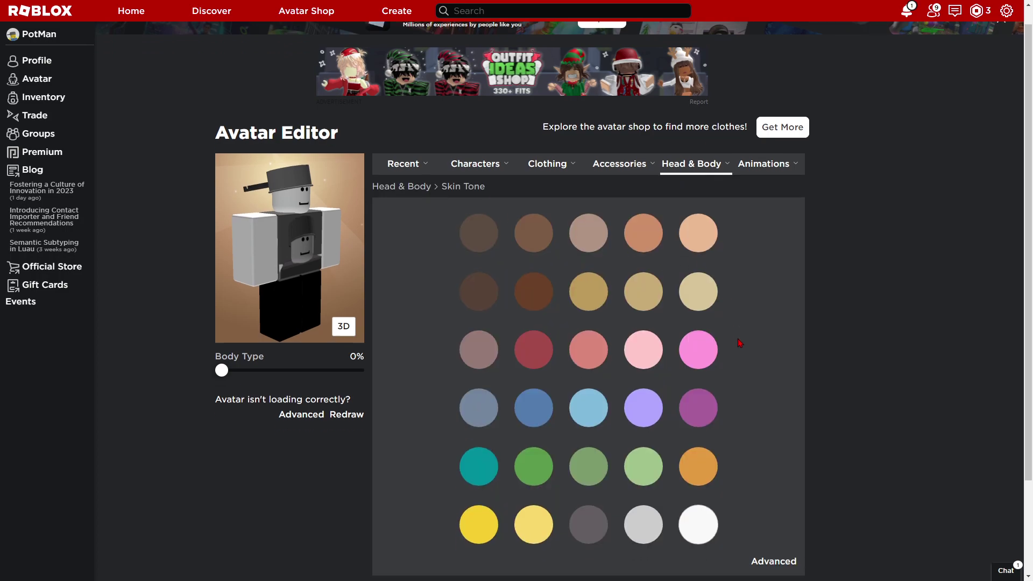
click(774, 450)
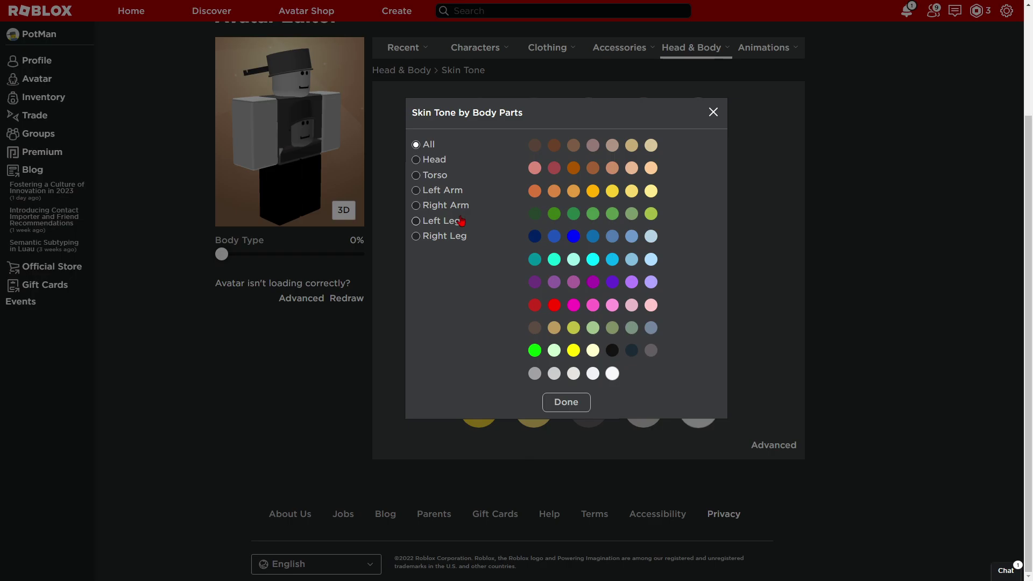
click(434, 178)
click(454, 222)
click(455, 238)
click(712, 113)
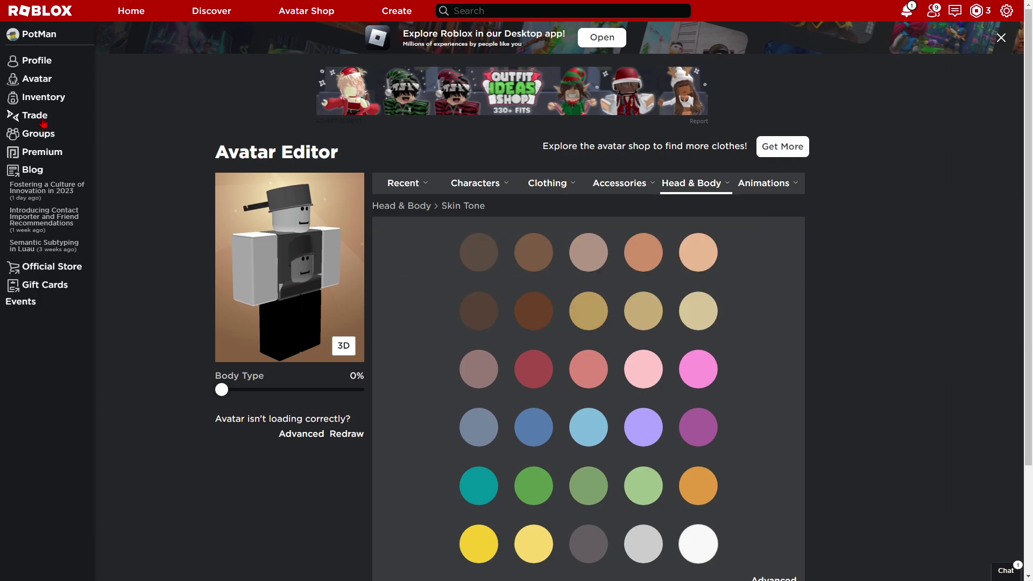
- Open the account's profile page and show the items the avatar is wearing
click(54, 75)
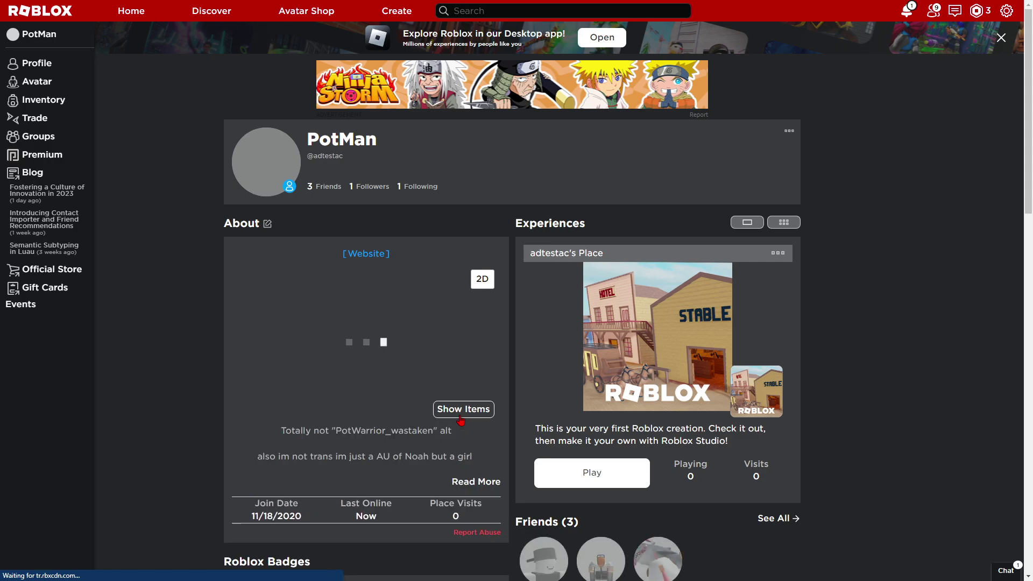
click(463, 409)
scroll(456, 435, down, 1)
scroll(457, 436, down, 1)
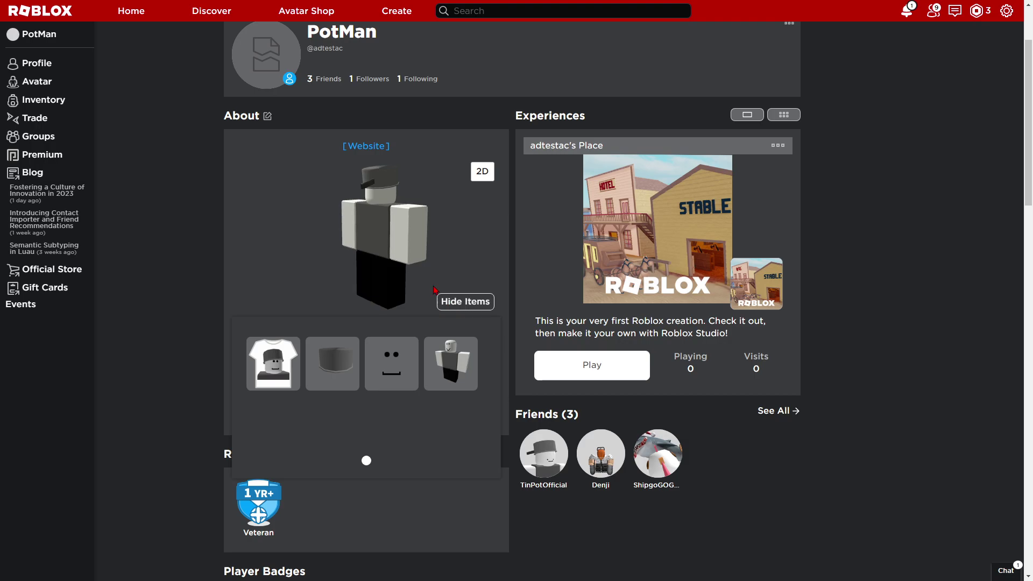
- Hide the worn items on the profile and look over the 3D avatar and the rest of the profile page
click(464, 301)
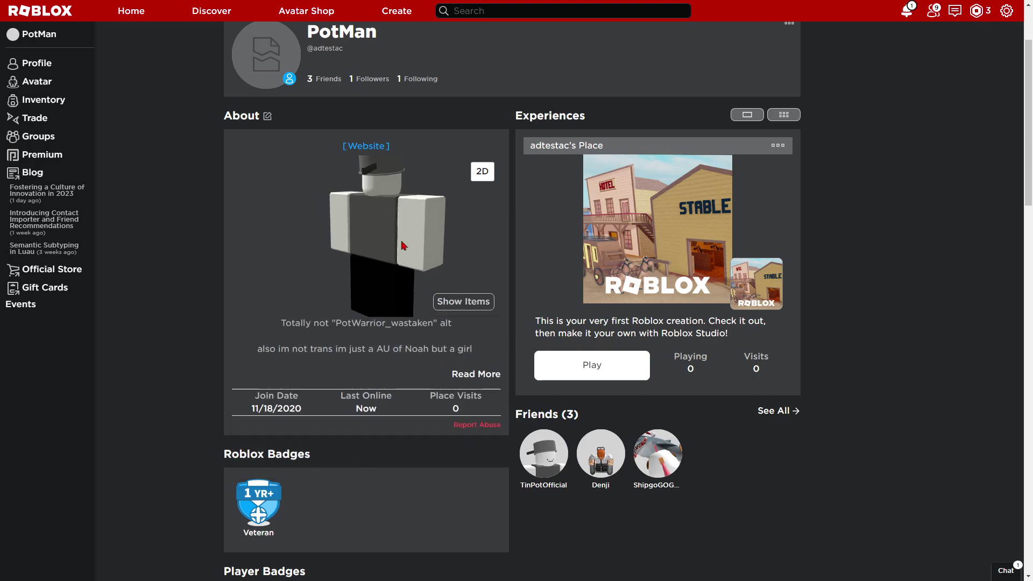
click(457, 304)
click(462, 302)
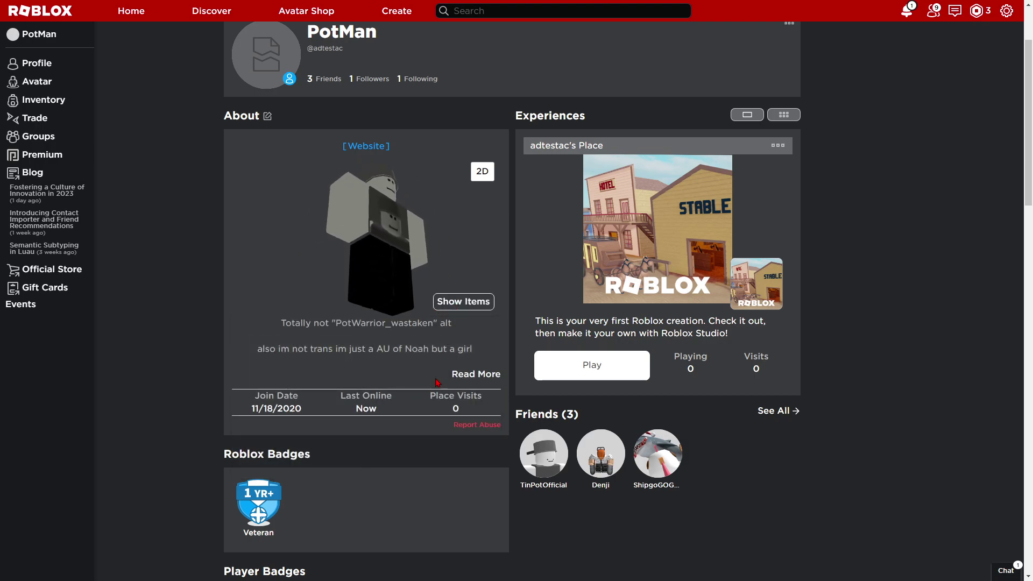
scroll(436, 383, down, 5)
scroll(351, 316, up, 5)
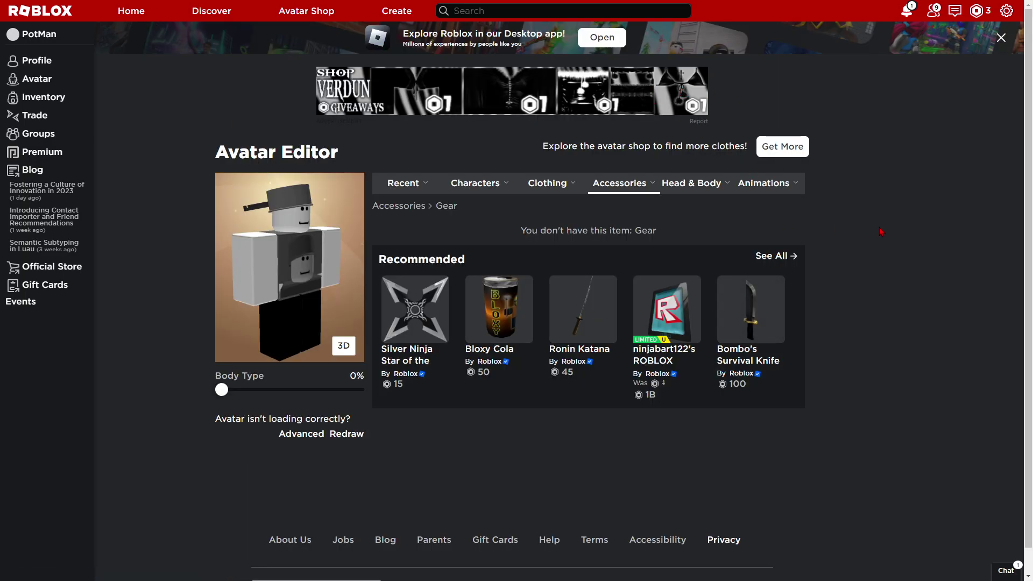
- Try the ROBLOX Girl torso on the avatar in the avatar editor
mouse_move(691, 183)
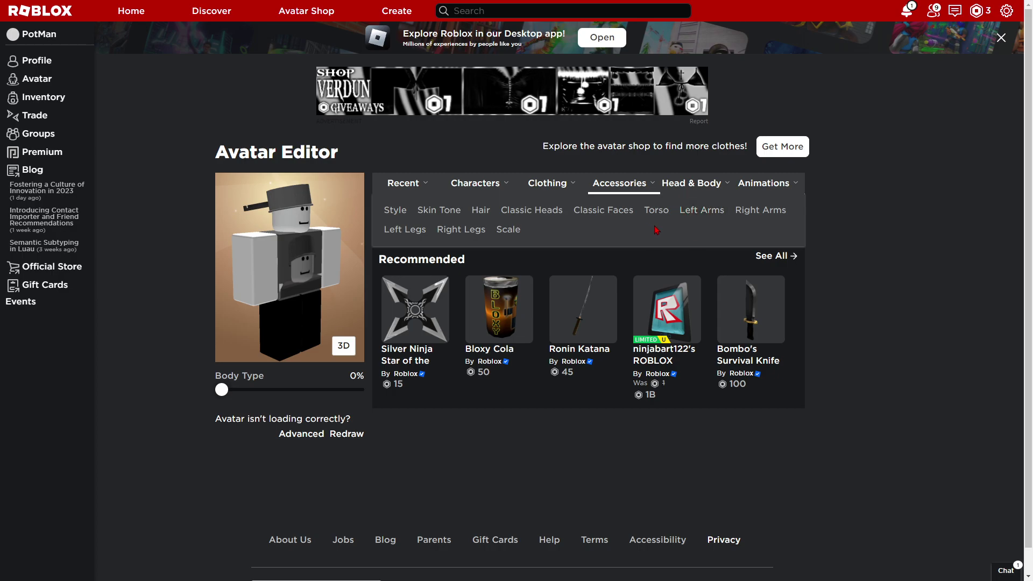
click(668, 220)
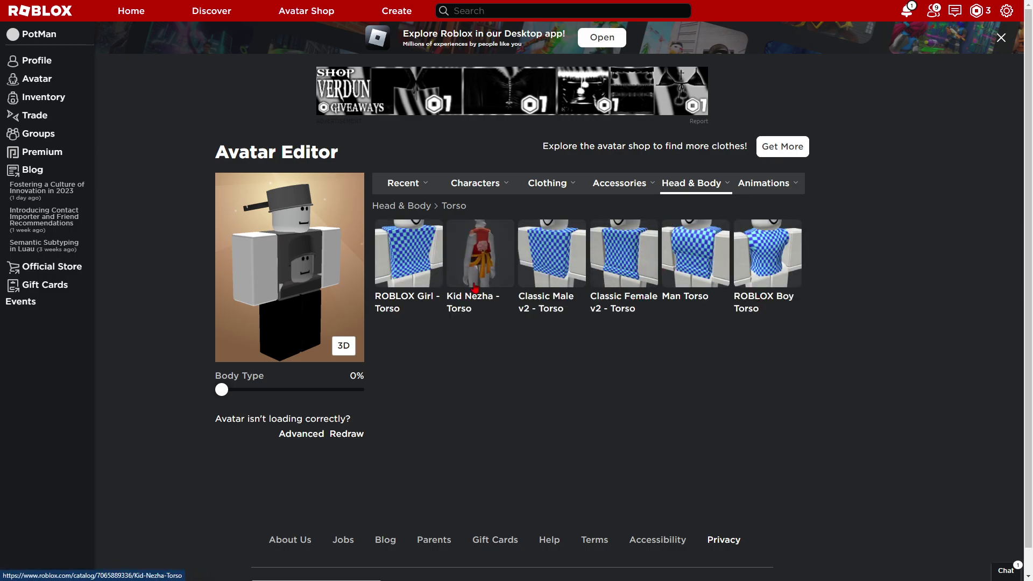
click(390, 274)
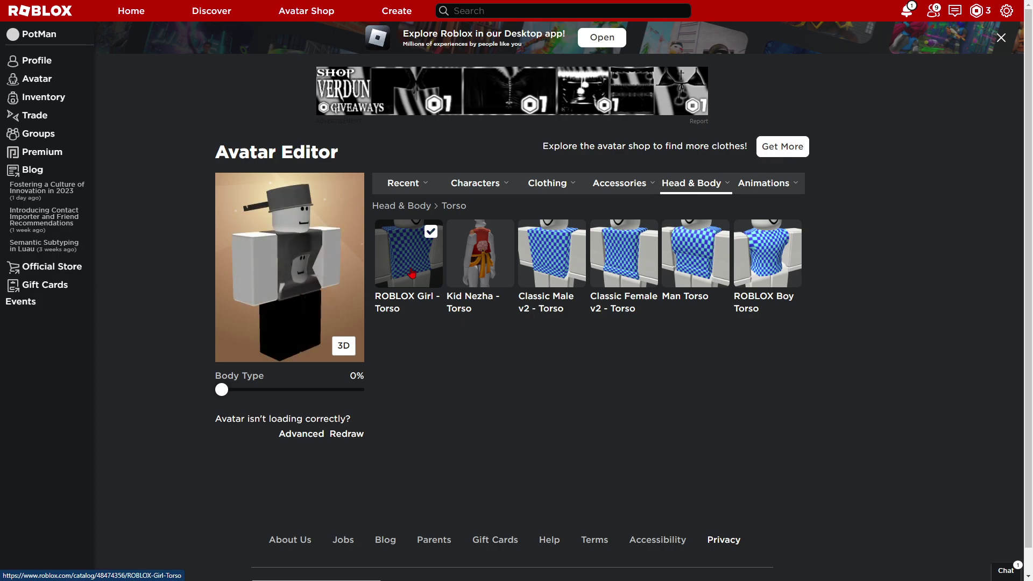
- Show the avatar preview in 3D and open the owned classic T-shirts in the avatar editor
click(333, 352)
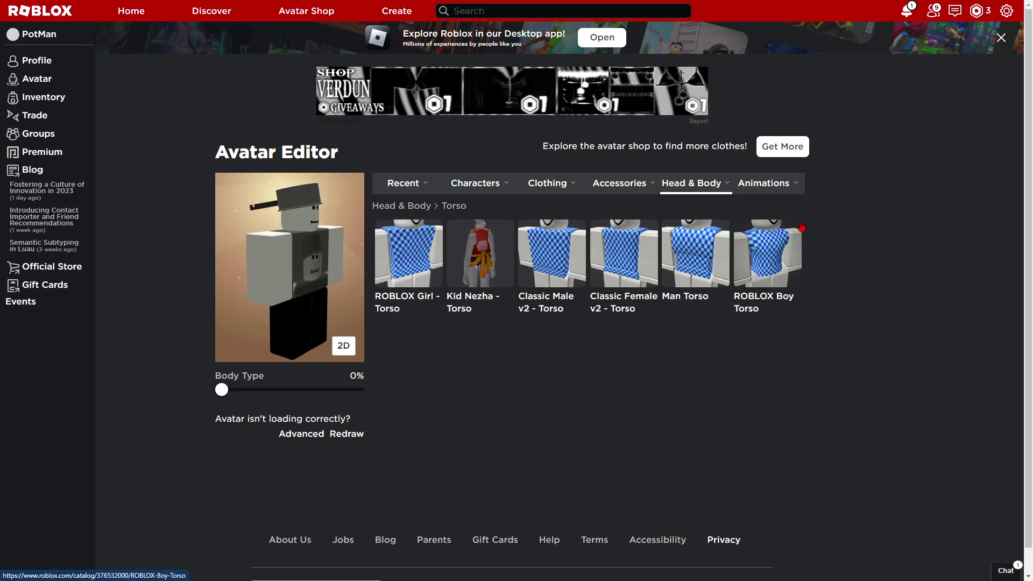
mouse_move(719, 190)
mouse_move(547, 182)
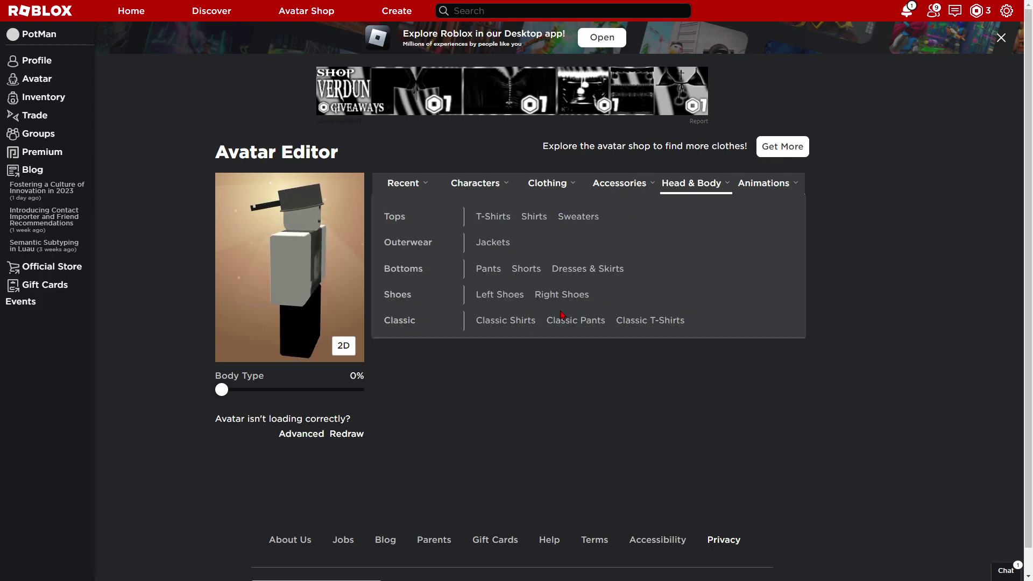
click(639, 324)
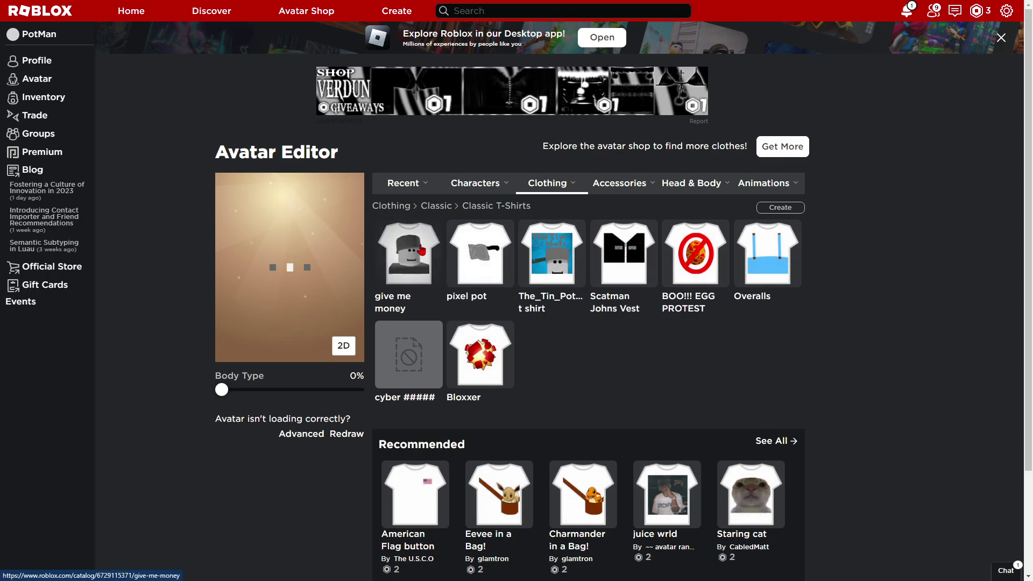